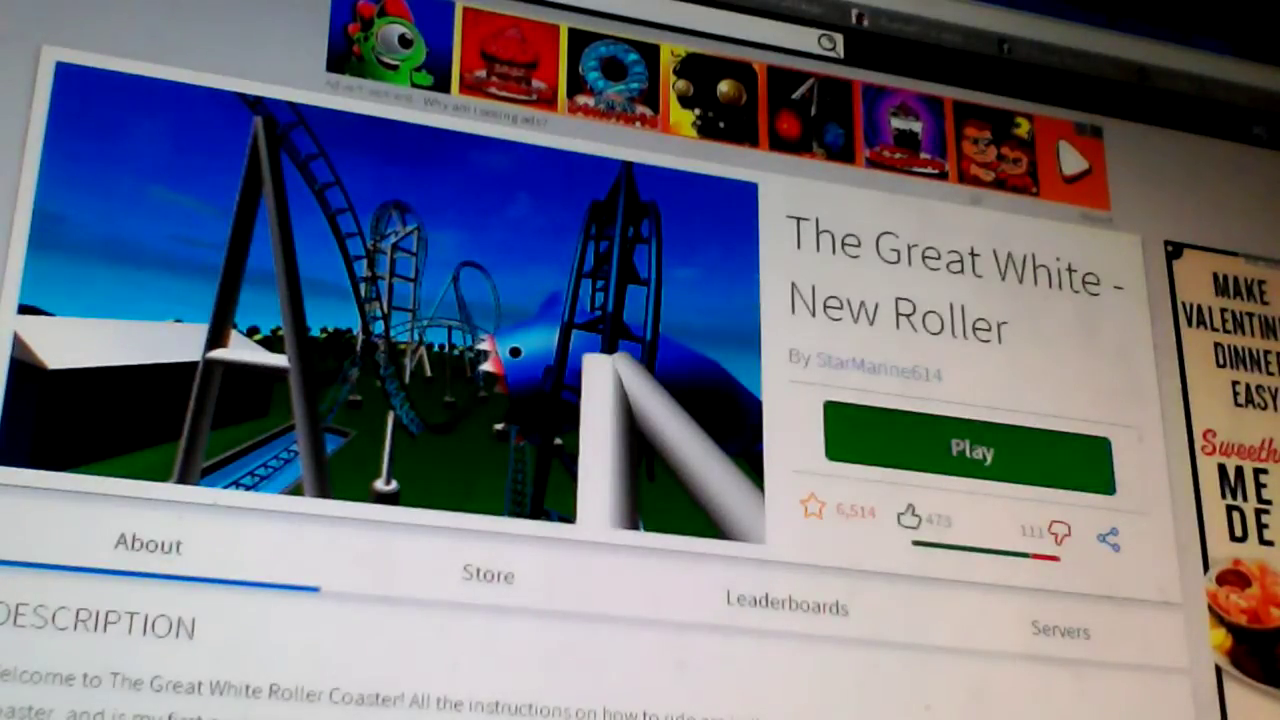
# - Return from the game page to the Roblox games catalog list
pyautogui.hotkey('alt', 'Left')
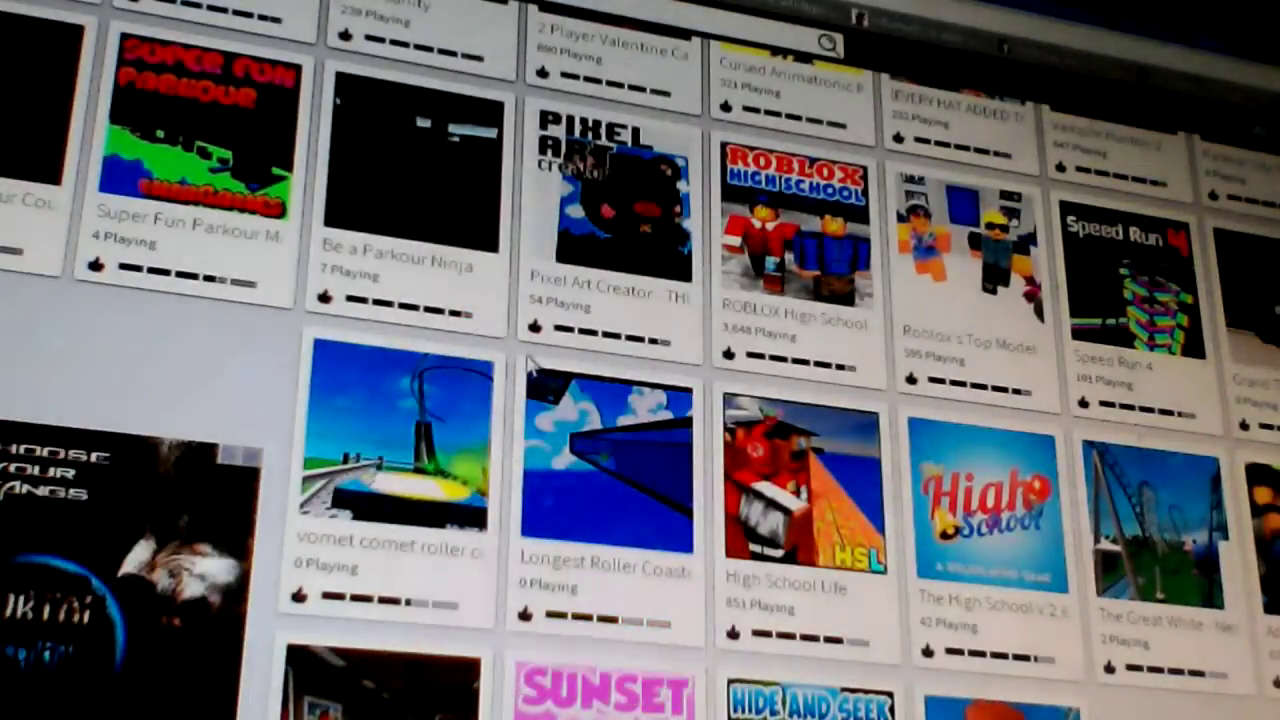
pyautogui.scroll(-2, 530, 366)
pyautogui.scroll(-2, 545, 350)
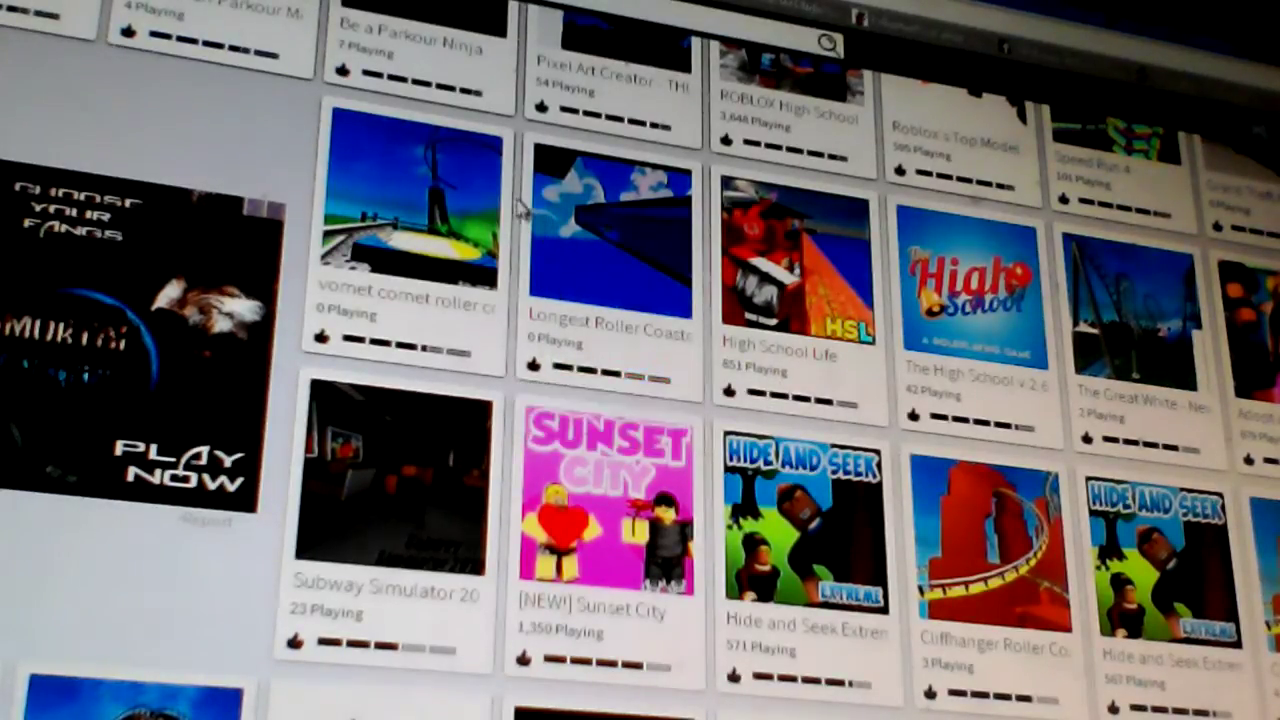
pyautogui.scroll(-3, 520, 208)
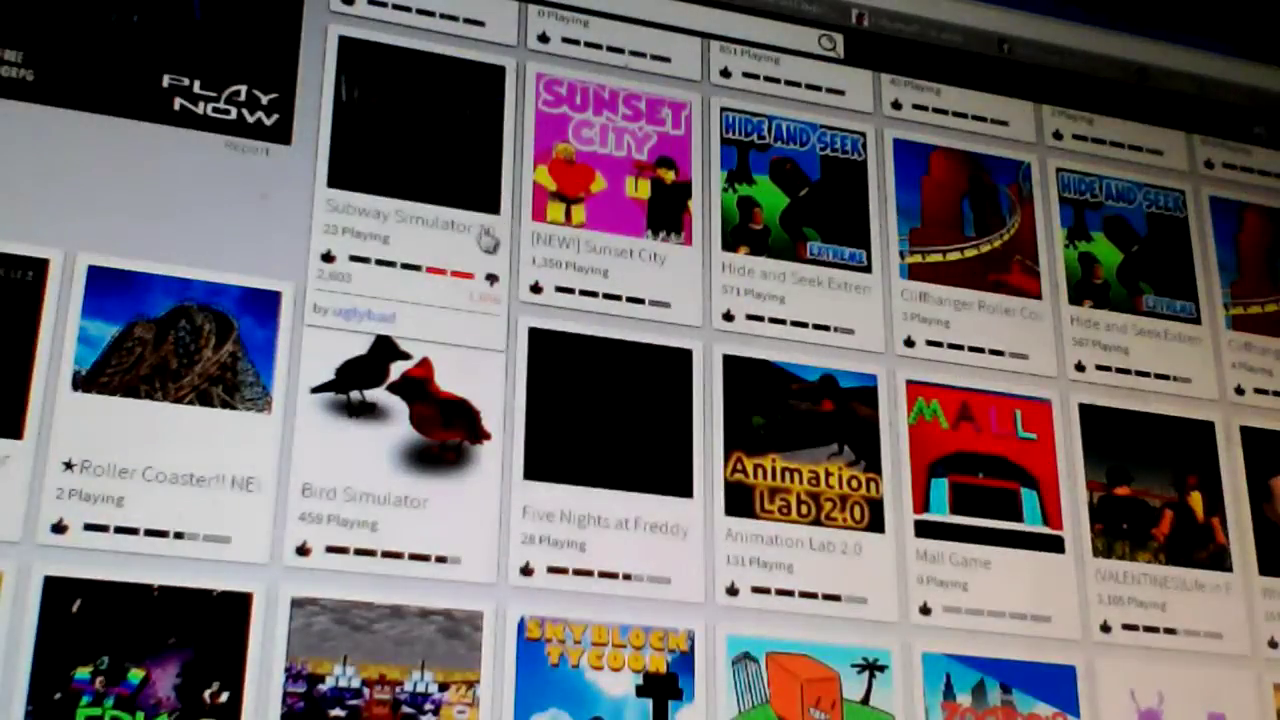
pyautogui.scroll(-1, 545, 250)
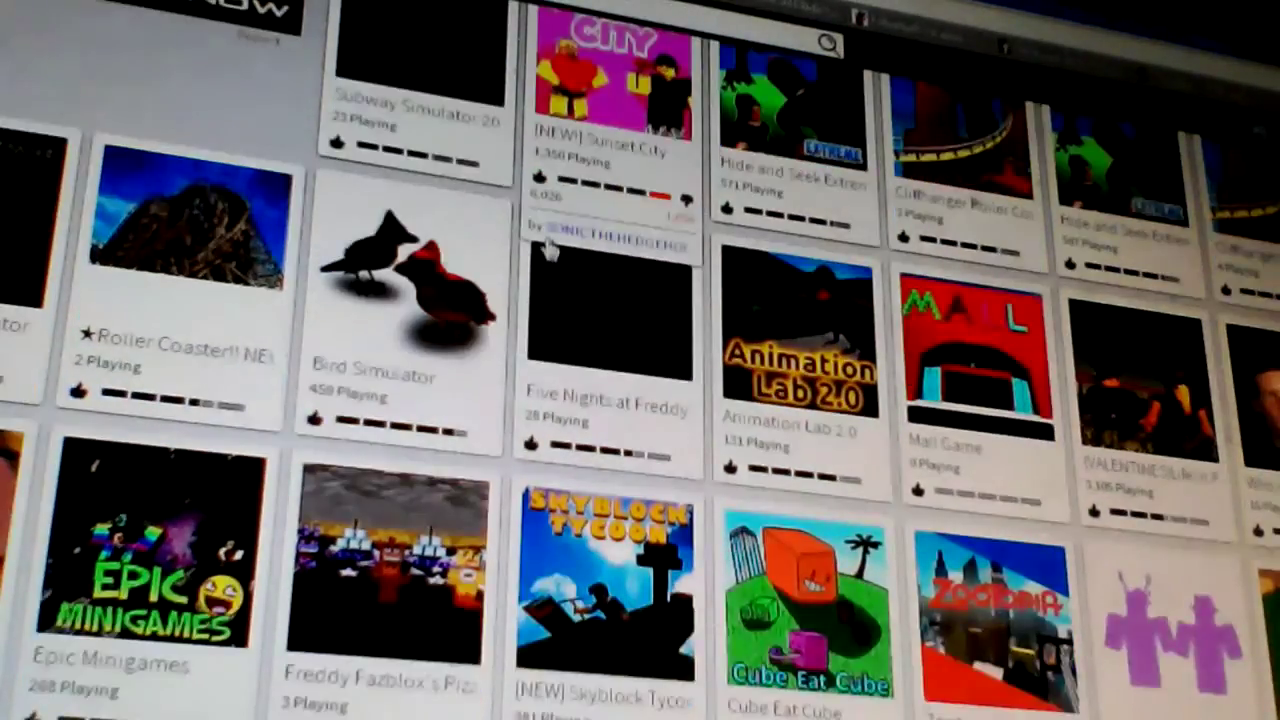
pyautogui.scroll(-1, 555, 240)
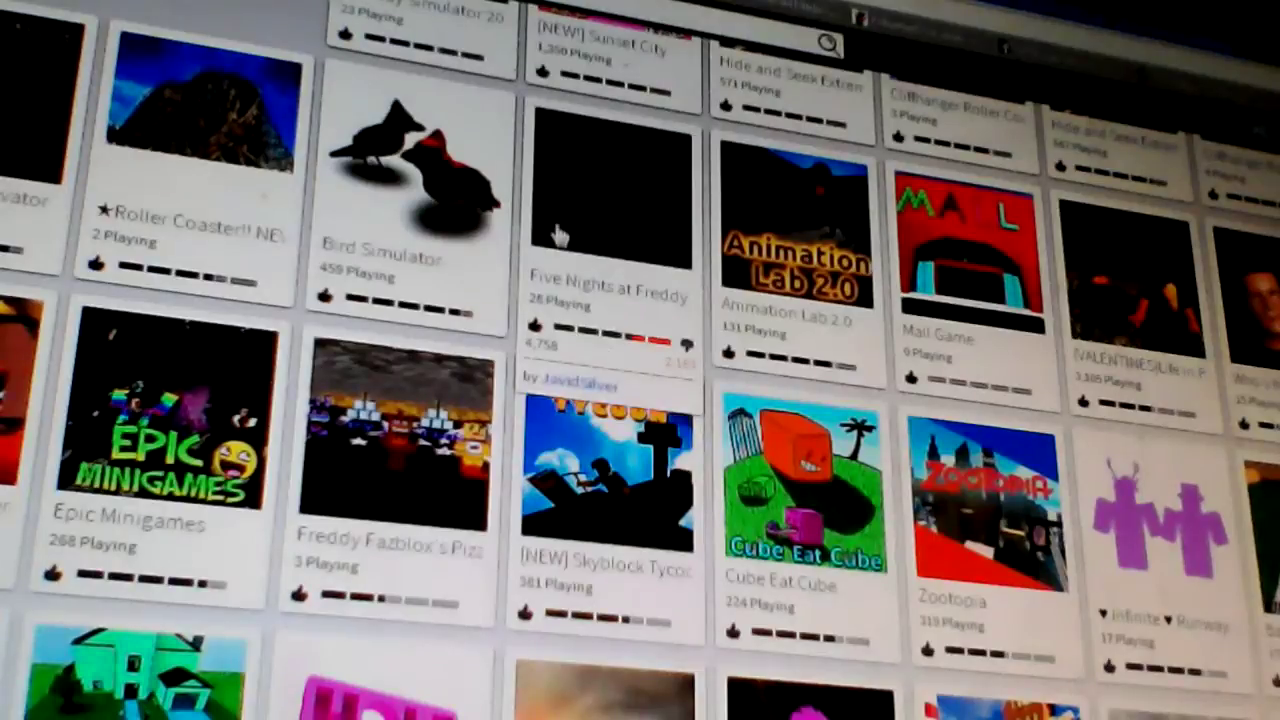
pyautogui.moveTo(990, 615)
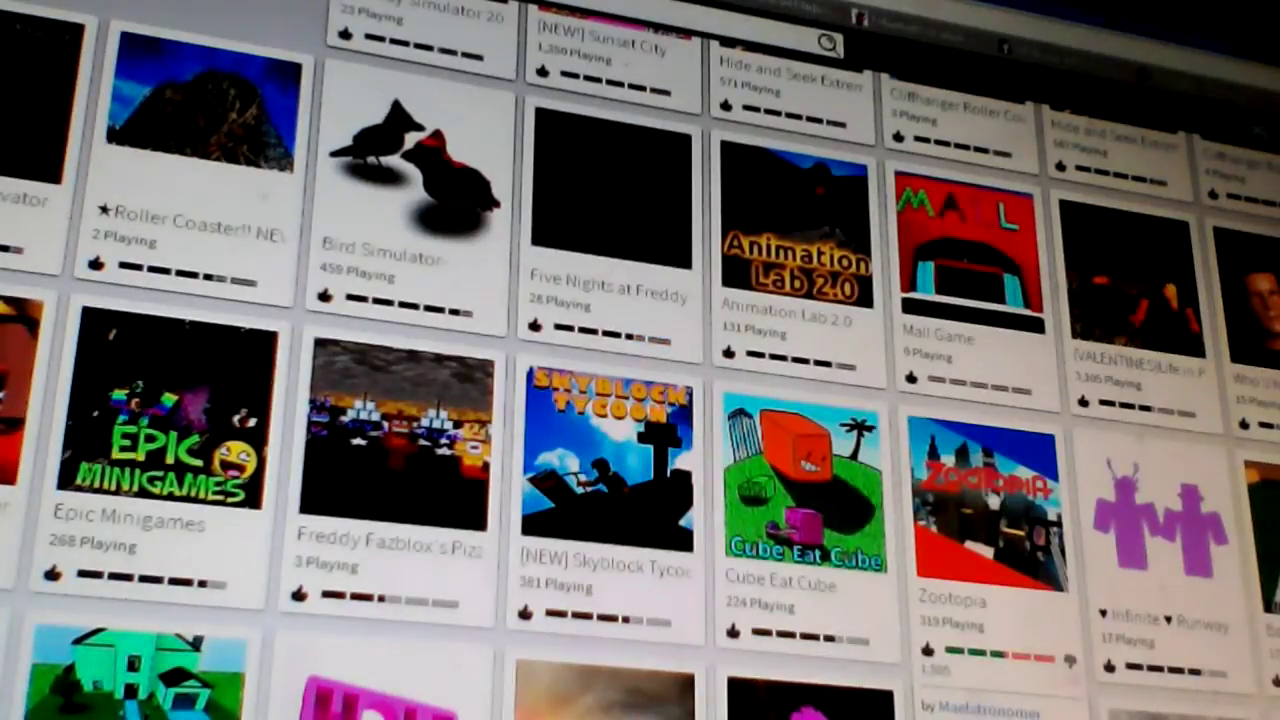
pyautogui.scroll(-1, 990, 500)
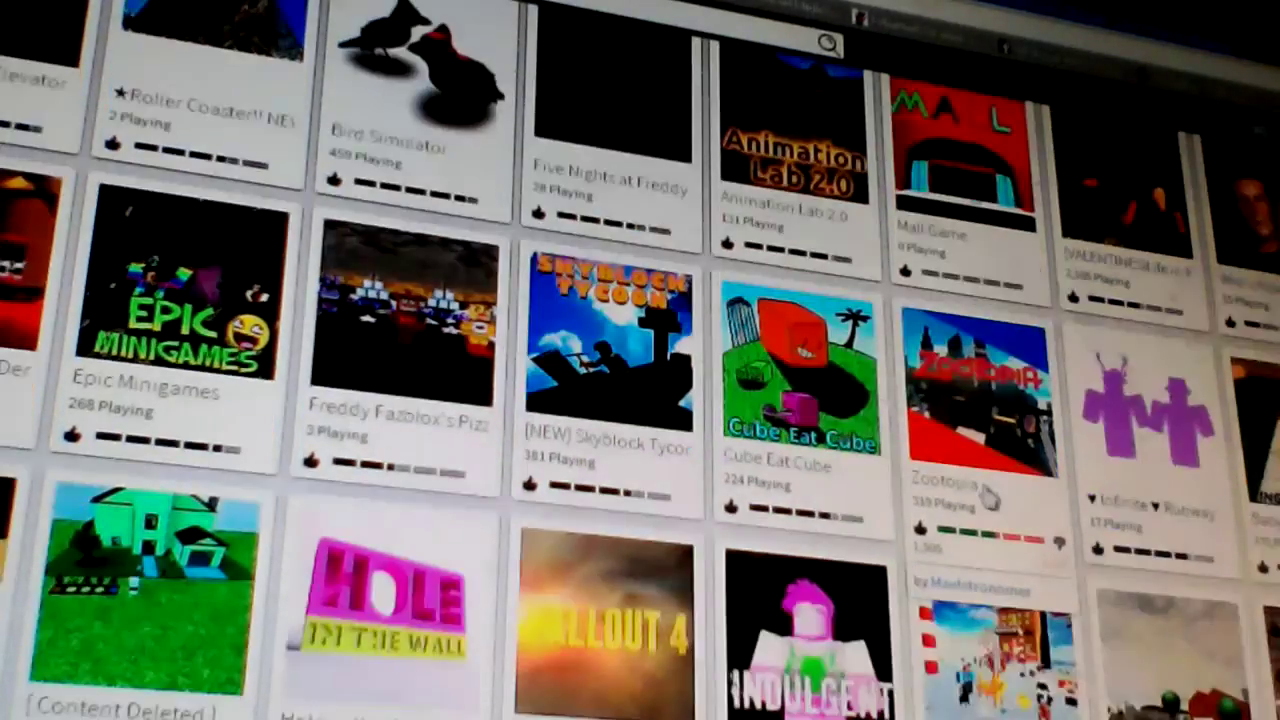
pyautogui.scroll(-1, 990, 500)
pyautogui.scroll(-1, 1000, 490)
pyautogui.scroll(-1, 1015, 470)
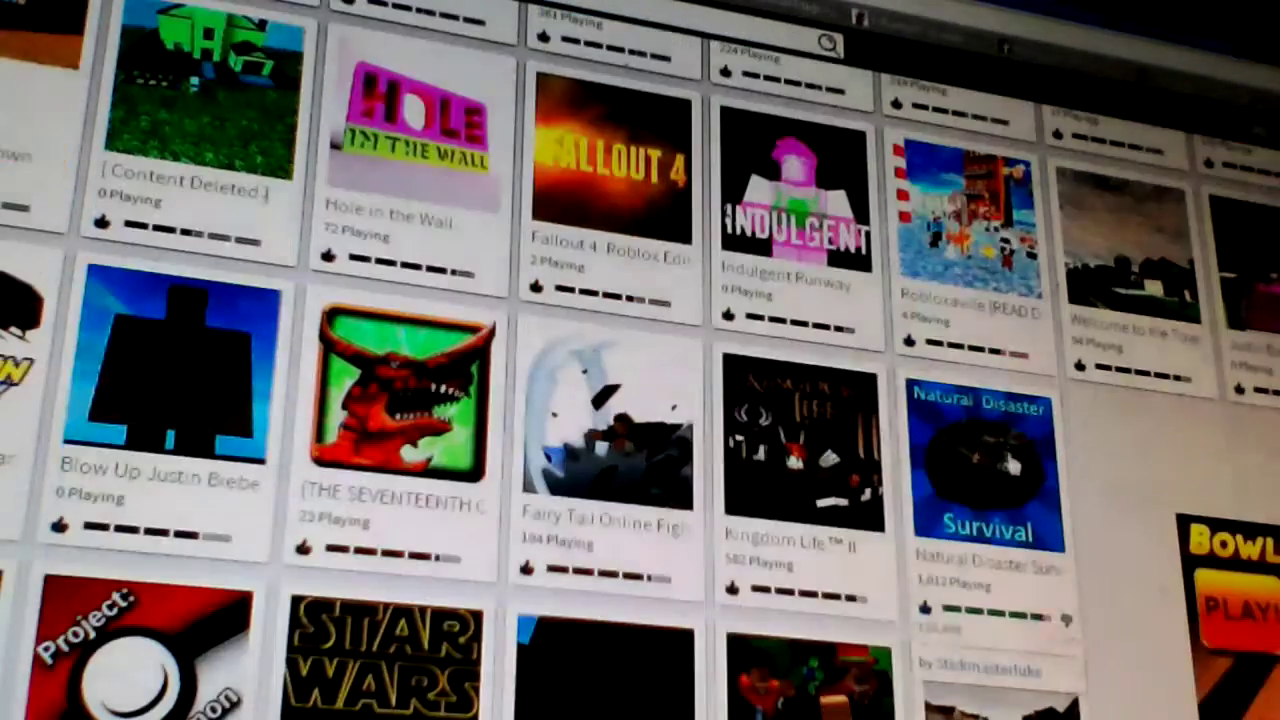
pyautogui.scroll(-1, 1015, 460)
pyautogui.scroll(-1, 1015, 450)
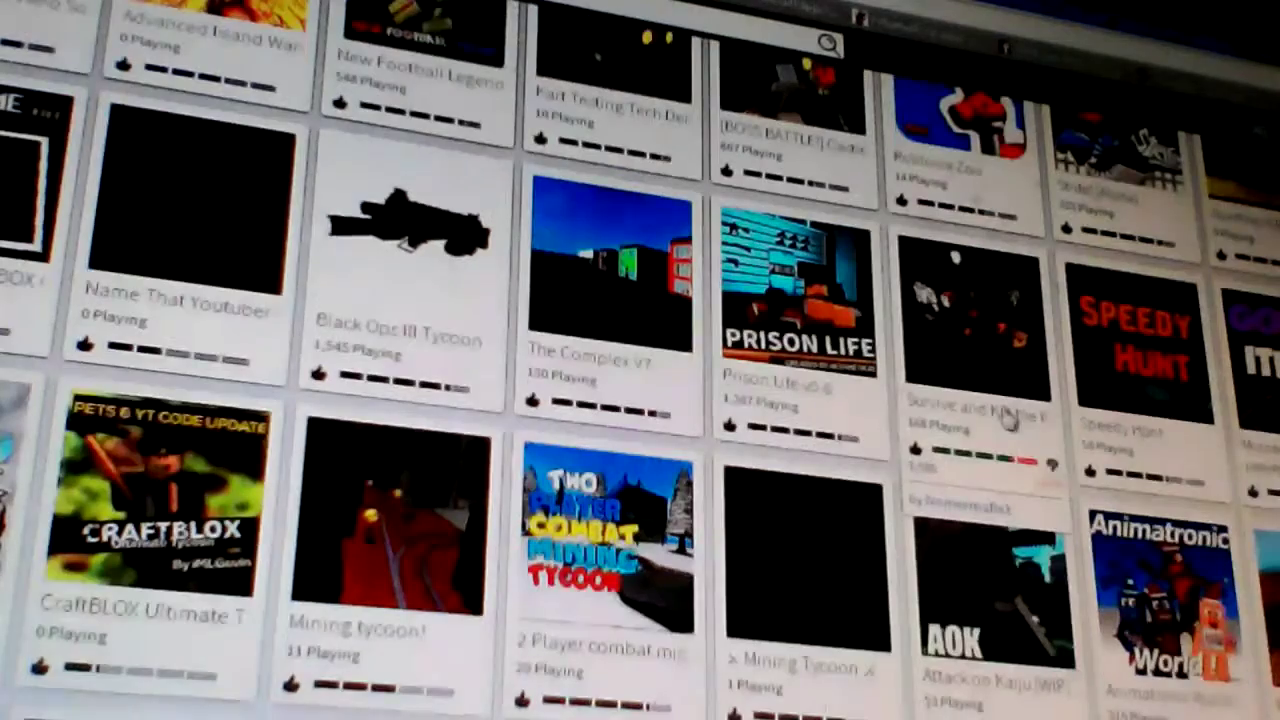
pyautogui.scroll(-1, 1008, 422)
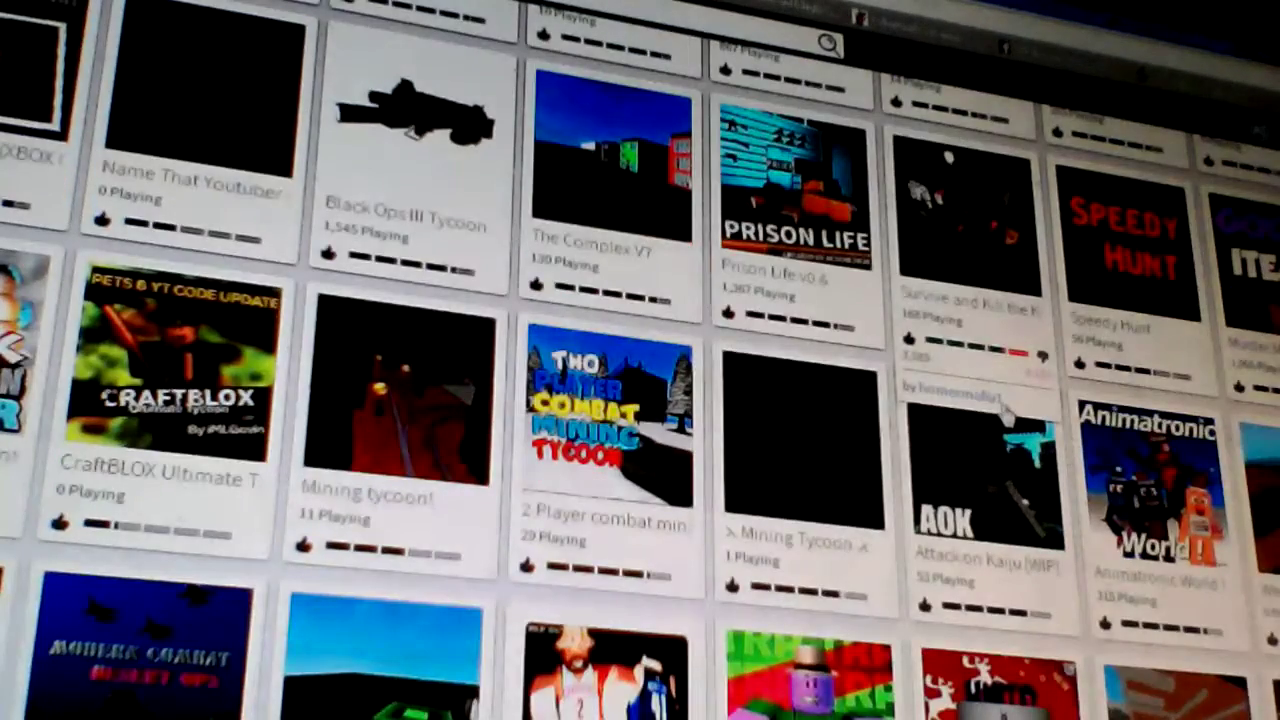
pyautogui.scroll(-2, 1006, 416)
pyautogui.scroll(-1, 1008, 408)
pyautogui.scroll(-1, 1008, 405)
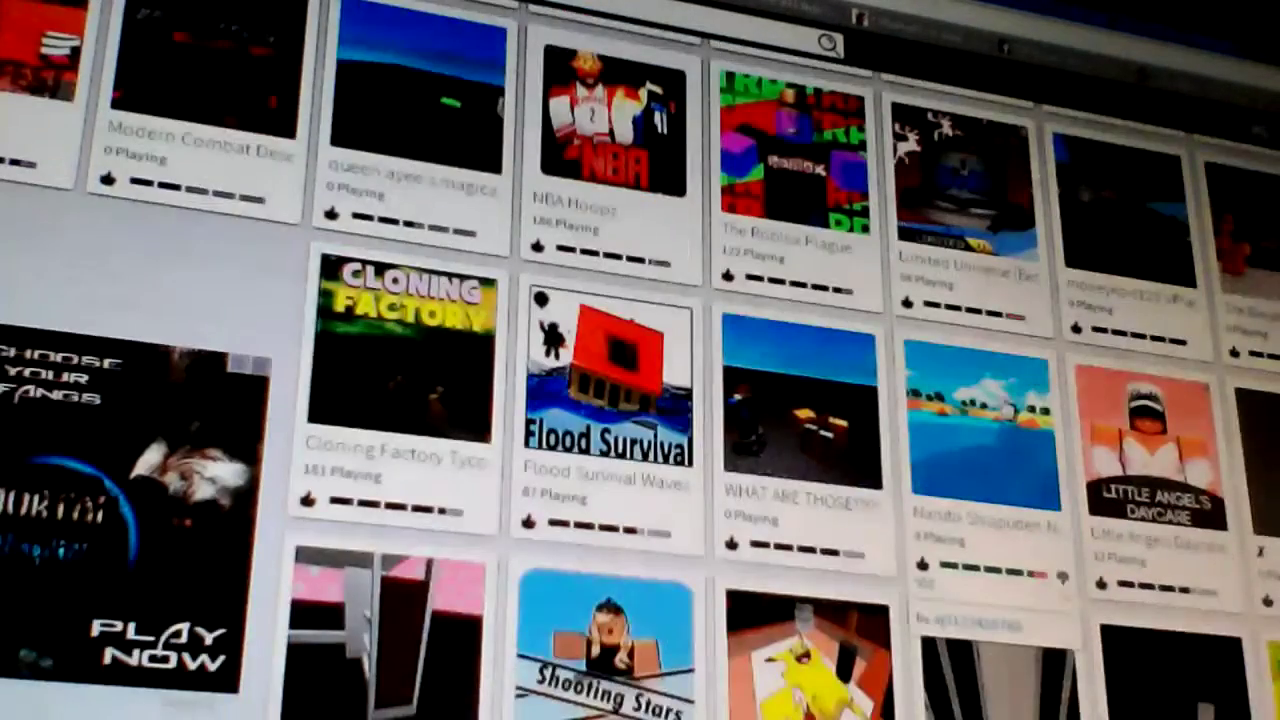
pyautogui.scroll(-1, 1008, 400)
pyautogui.scroll(-1, 1008, 398)
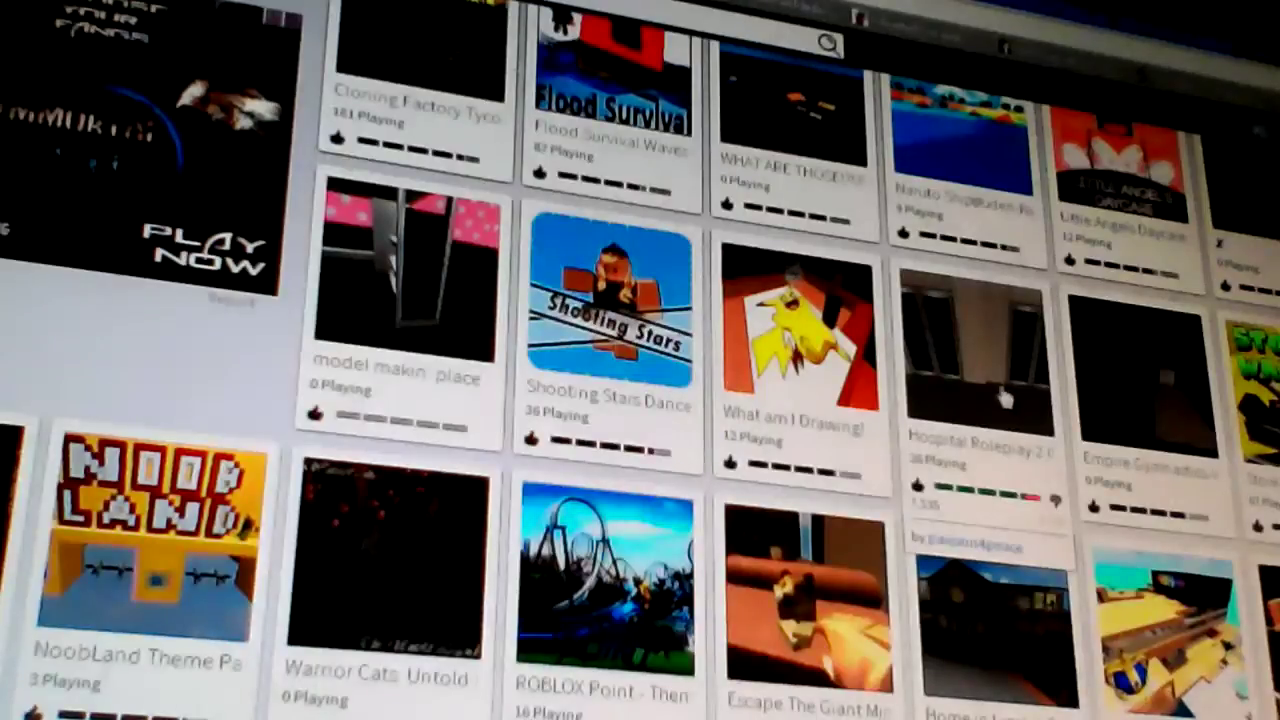
pyautogui.scroll(-1, 1004, 398)
pyautogui.scroll(-1, 995, 400)
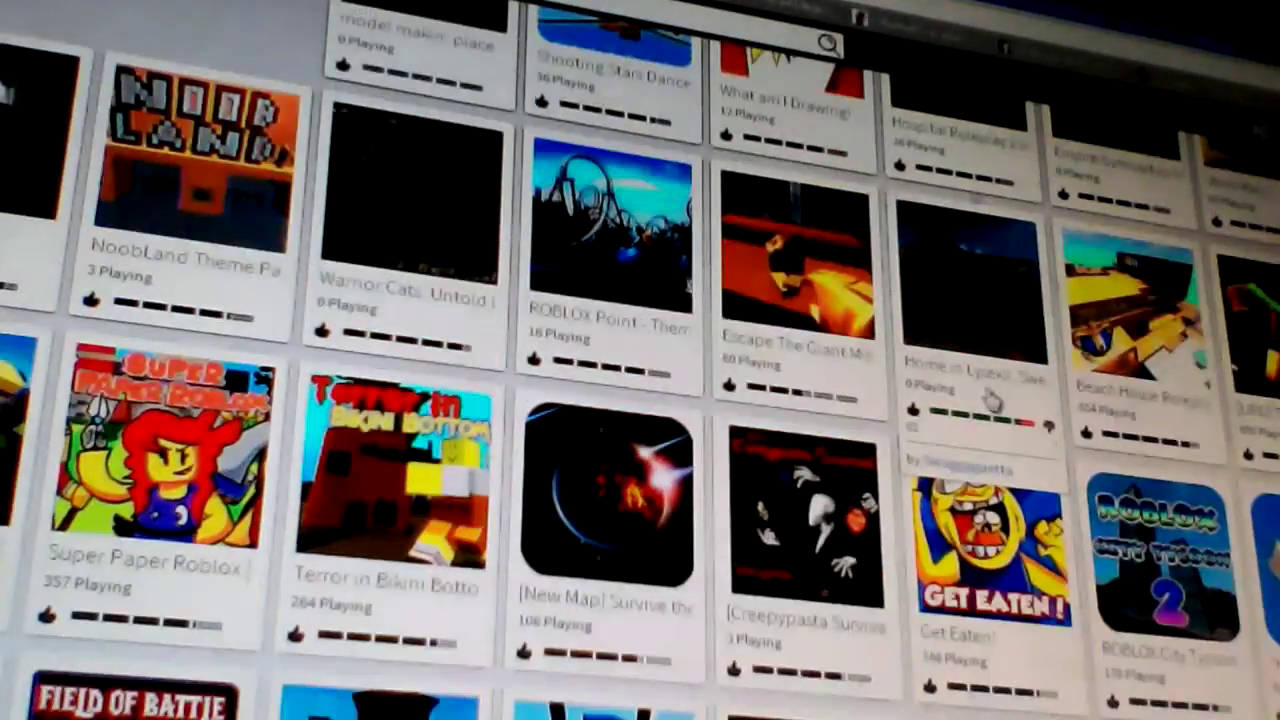
pyautogui.scroll(-1, 990, 403)
pyautogui.scroll(-1, 990, 400)
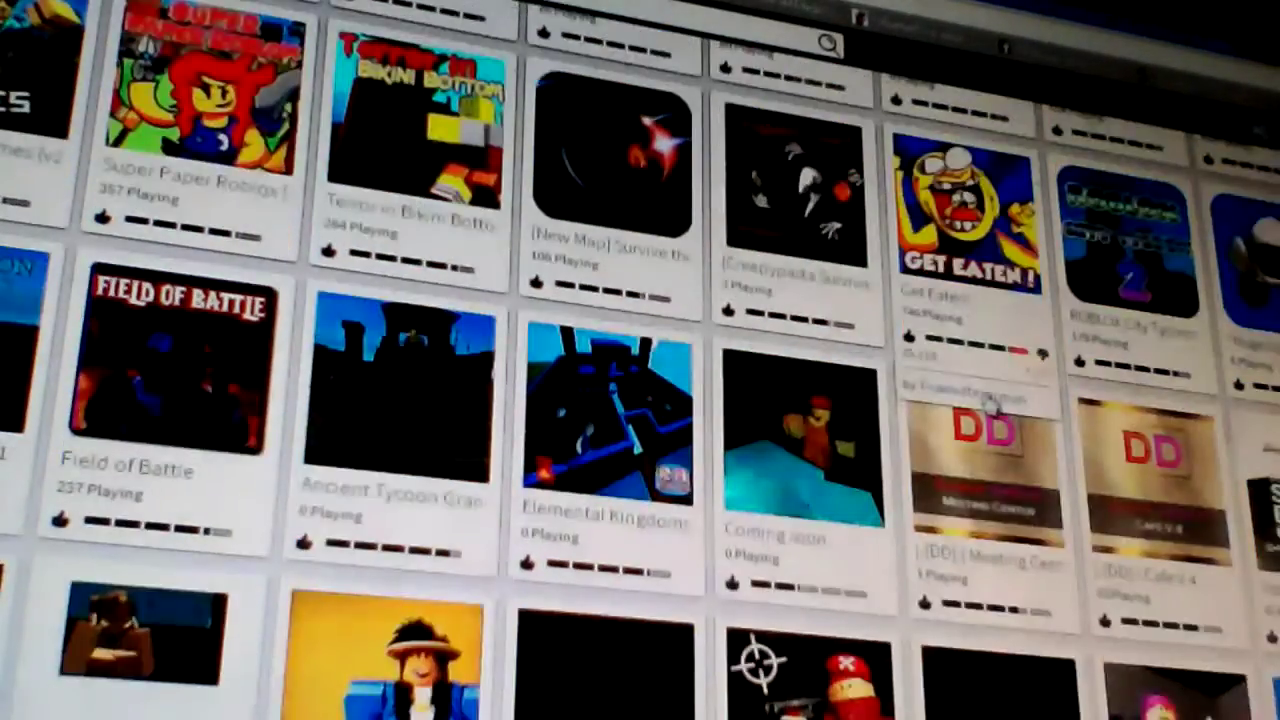
pyautogui.scroll(-1, 990, 400)
pyautogui.scroll(-1, 960, 408)
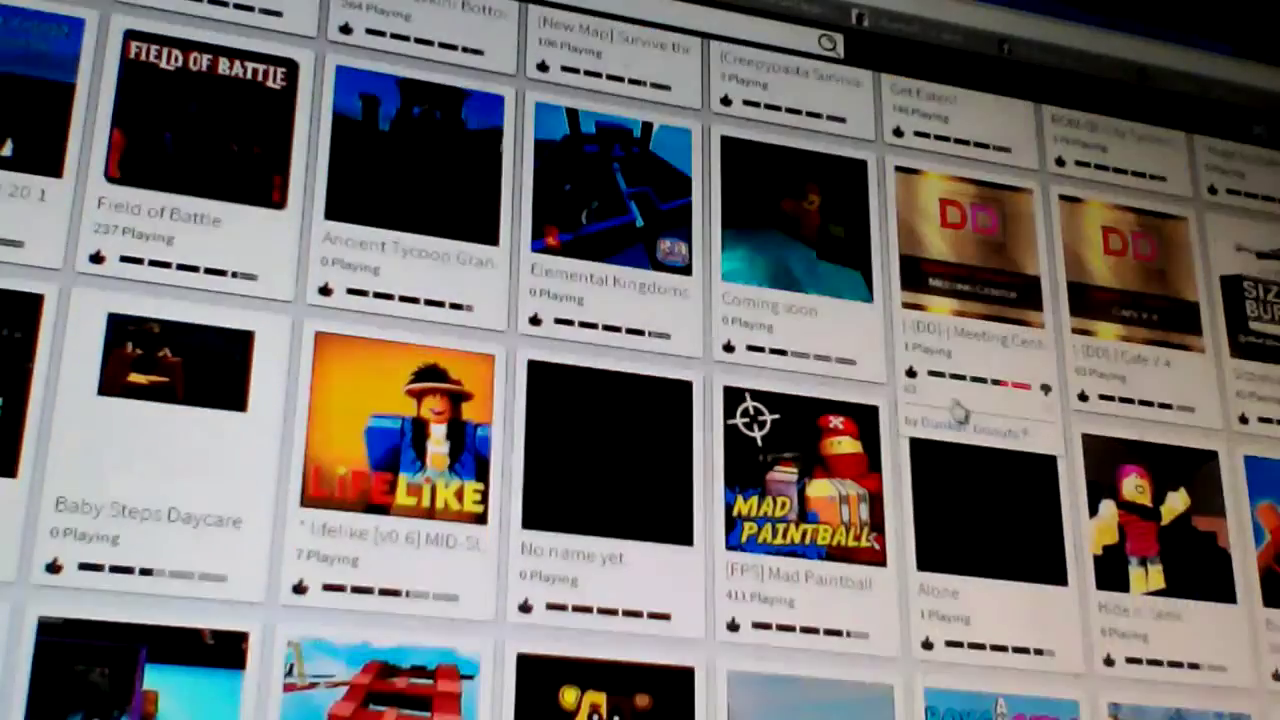
pyautogui.scroll(-2, 958, 410)
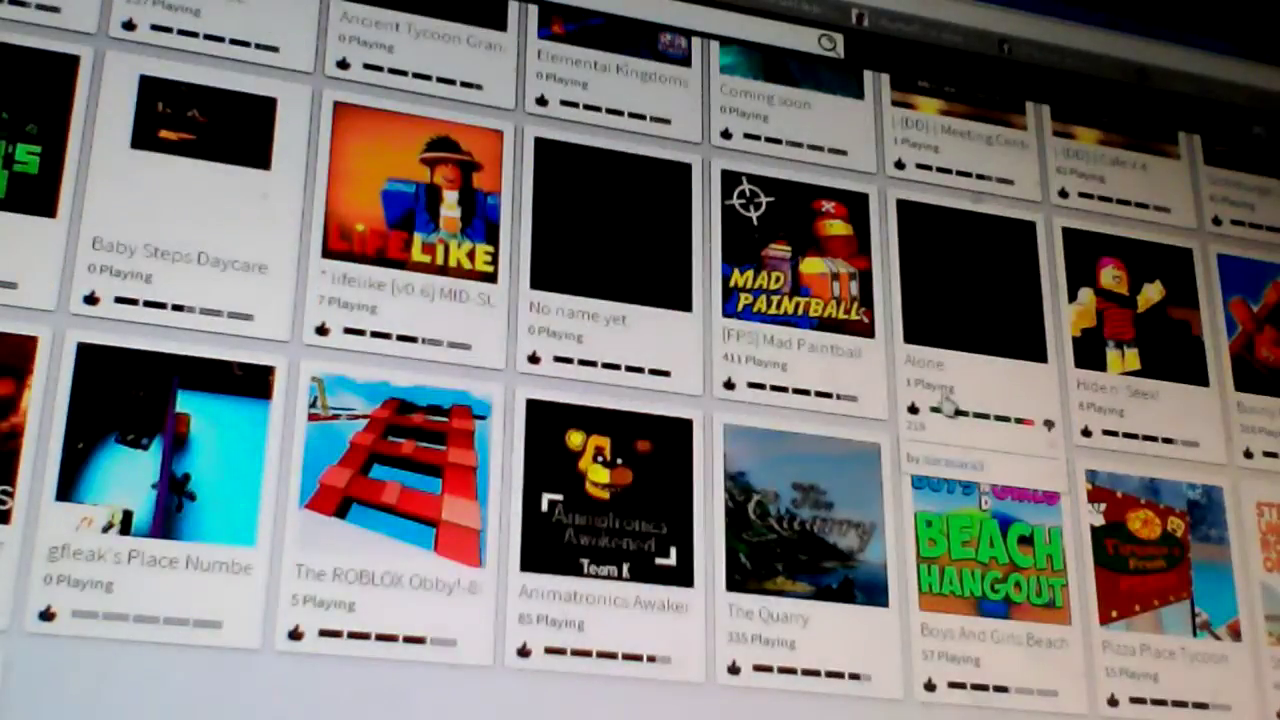
pyautogui.scroll(-1, 945, 405)
pyautogui.scroll(-1, 949, 403)
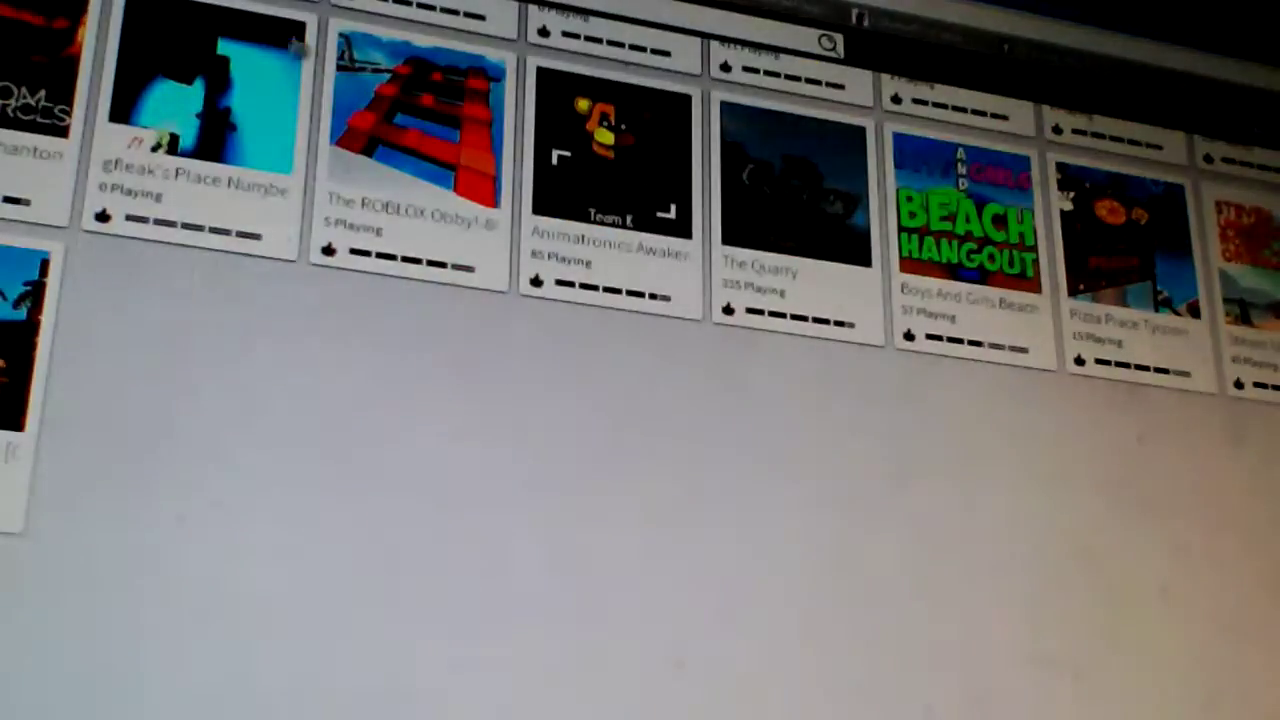